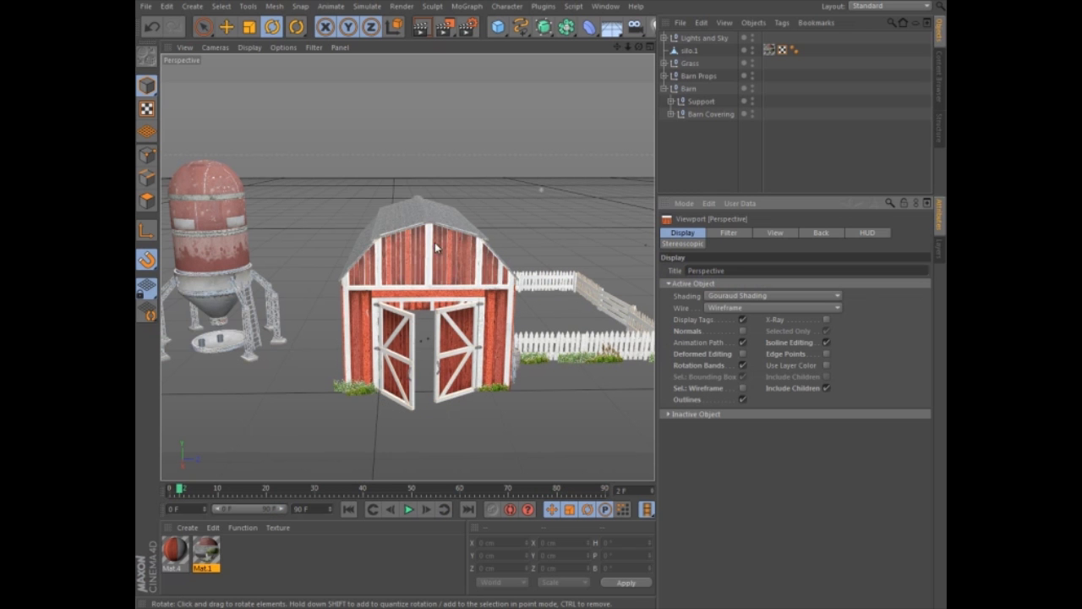
- Switch from the barn scene to the open windmill project
mouse_move(434, 241)
alt+mouse_down()
mouse_move(534, 227)
mouse_move(474, 257)
mouse_move(444, 253)
alt+mouse_up()
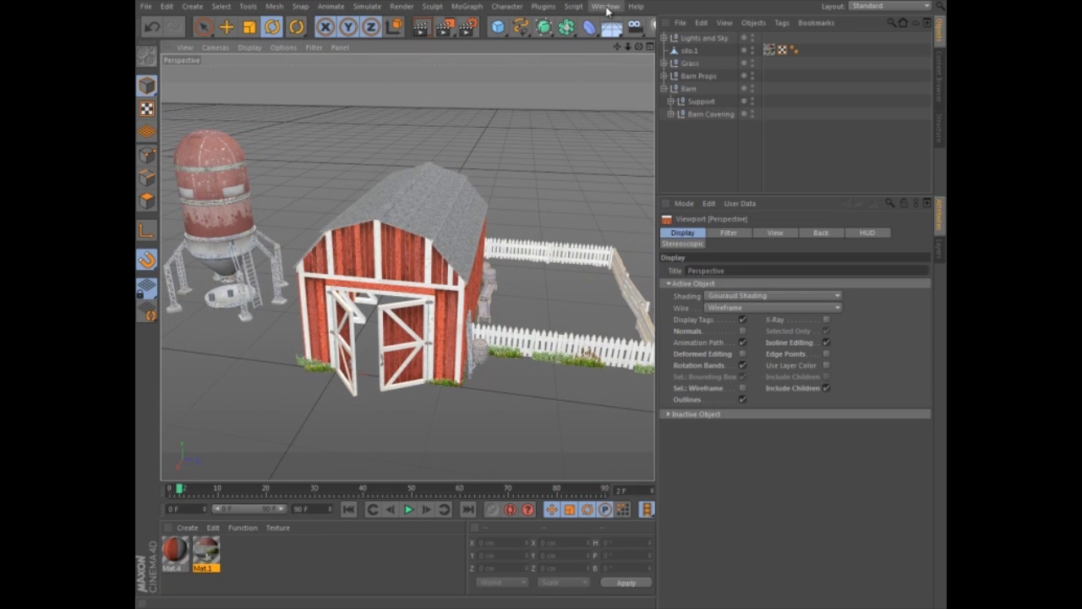
click(605, 6)
click(625, 284)
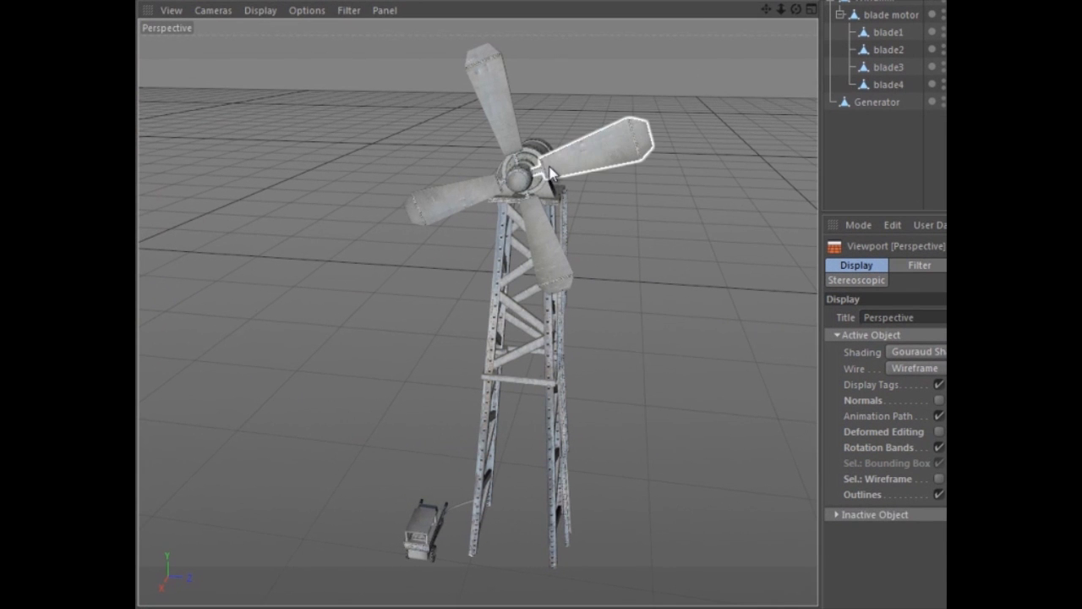
- Select all four windmill blades together with the windmill tower in the viewport
click(458, 197)
shift+click(448, 201)
shift+click(493, 93)
shift+click(617, 157)
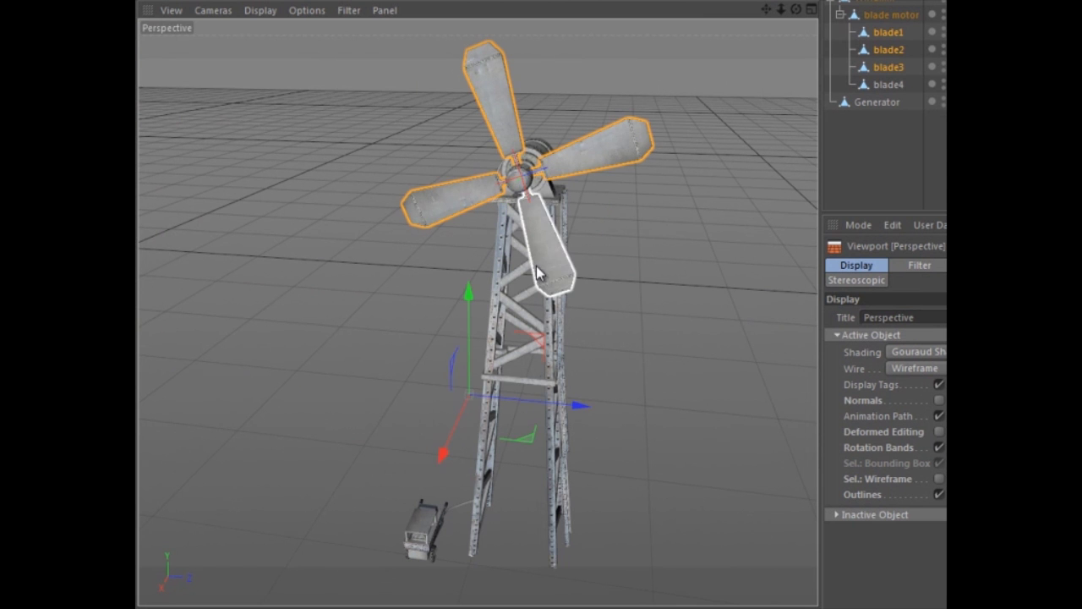
shift+click(545, 273)
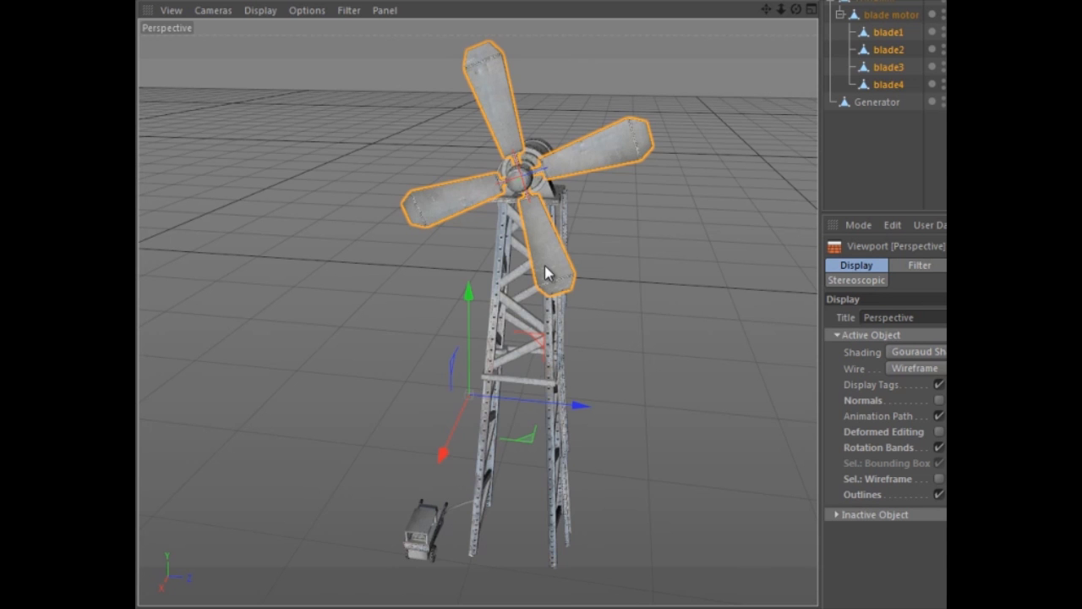
shift+click(499, 299)
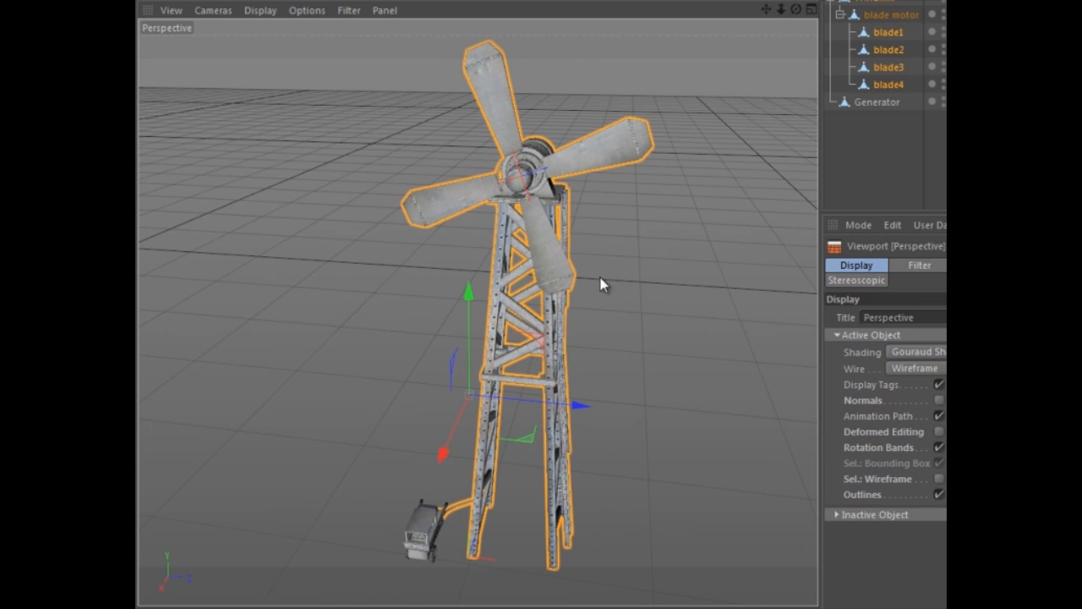
- Toggle the selection wireframe display on and off, and set the viewport's highlight outline width to 10
click(939, 479)
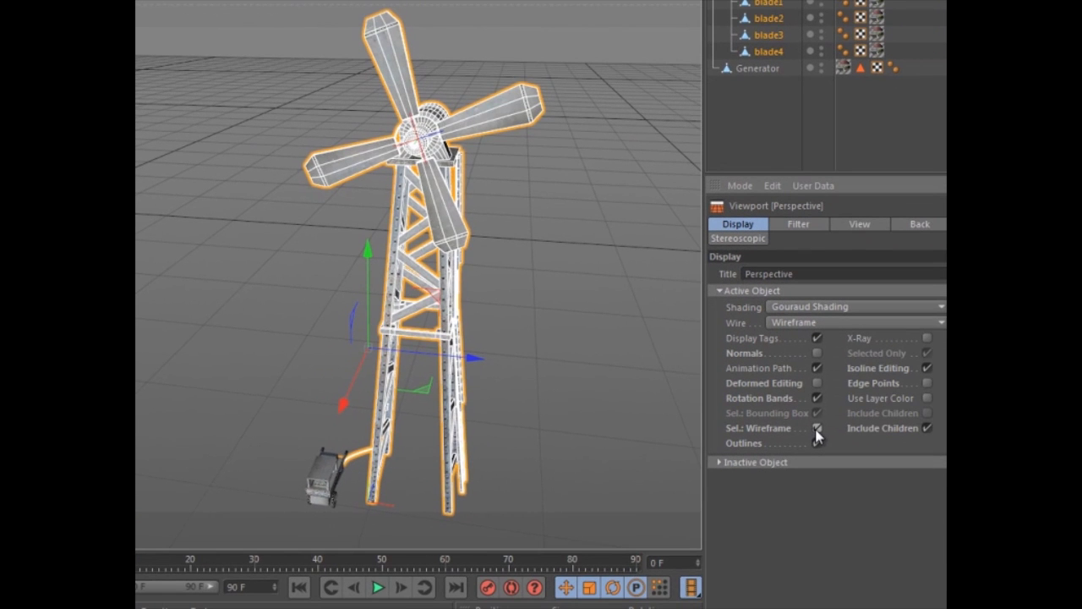
click(817, 428)
click(866, 225)
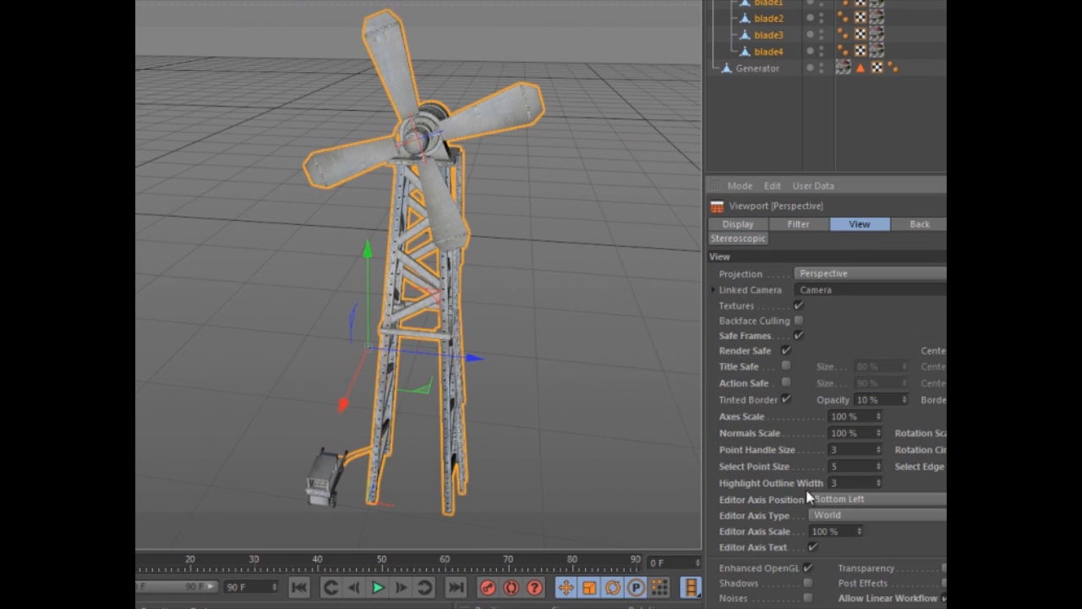
drag(852, 484, 824, 483)
text(10)
key(Return)
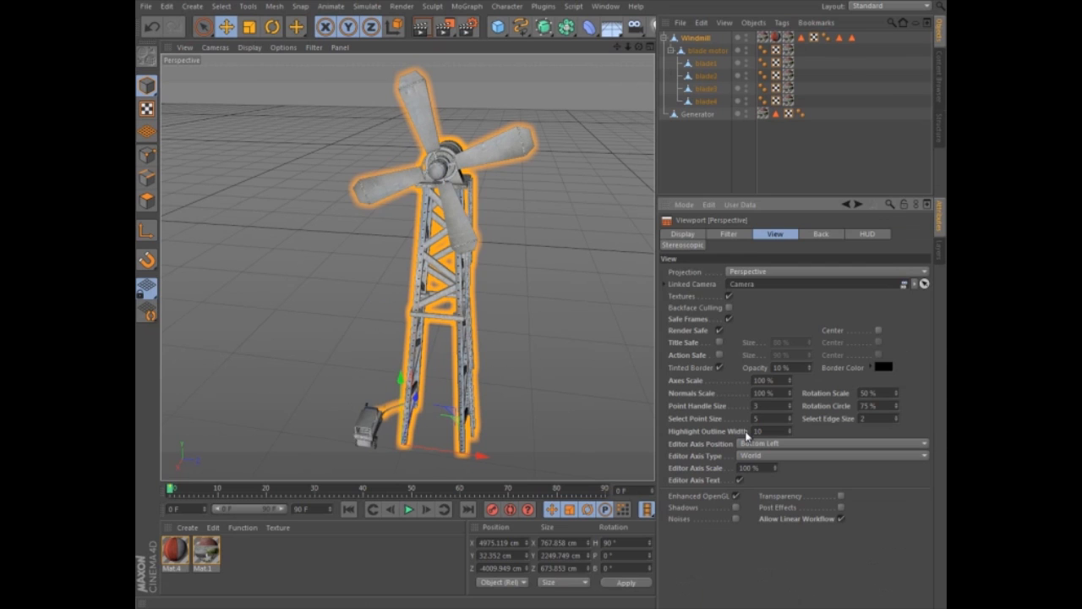
- Try lowering the red component of the Selected Object editor color in the preferences
key(ctrl+e)
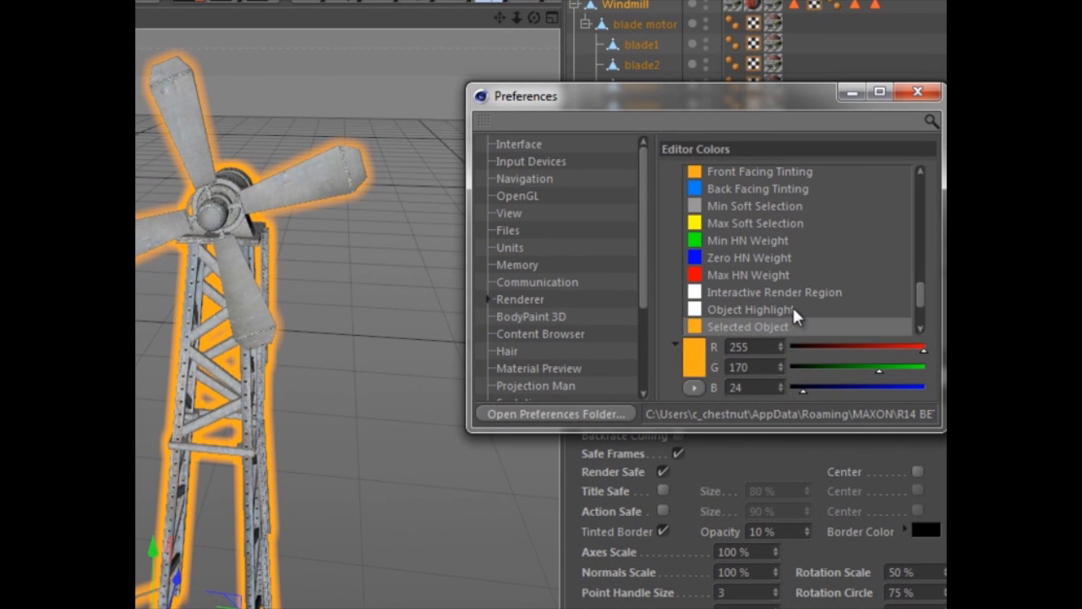
click(795, 310)
click(790, 327)
drag(925, 351, 845, 358)
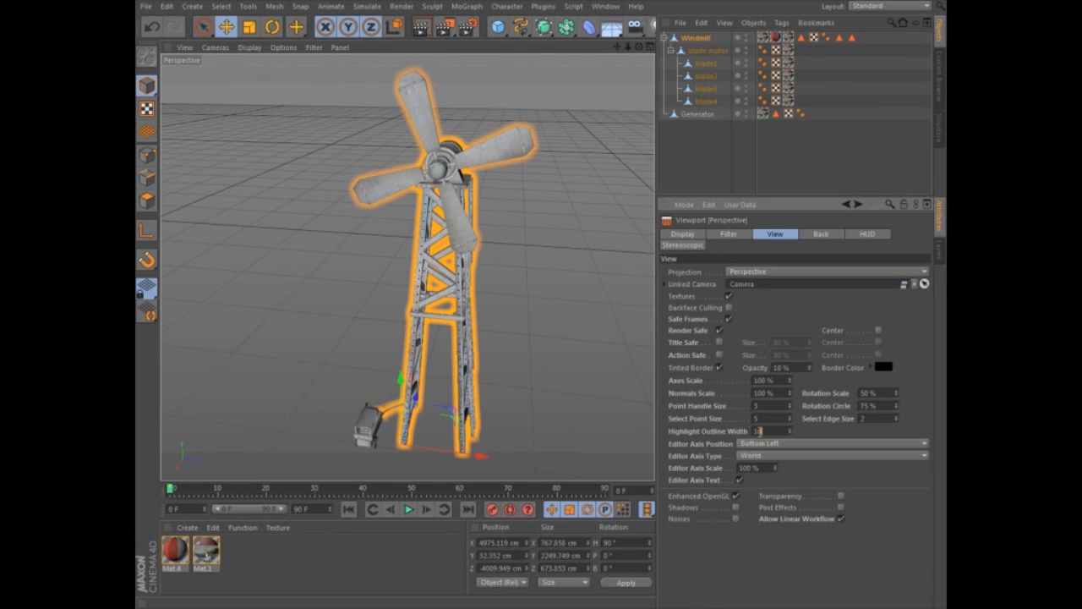
- Set the viewport's highlight outline width to 3 and deselect all objects
double_click(739, 519)
click(492, 181)
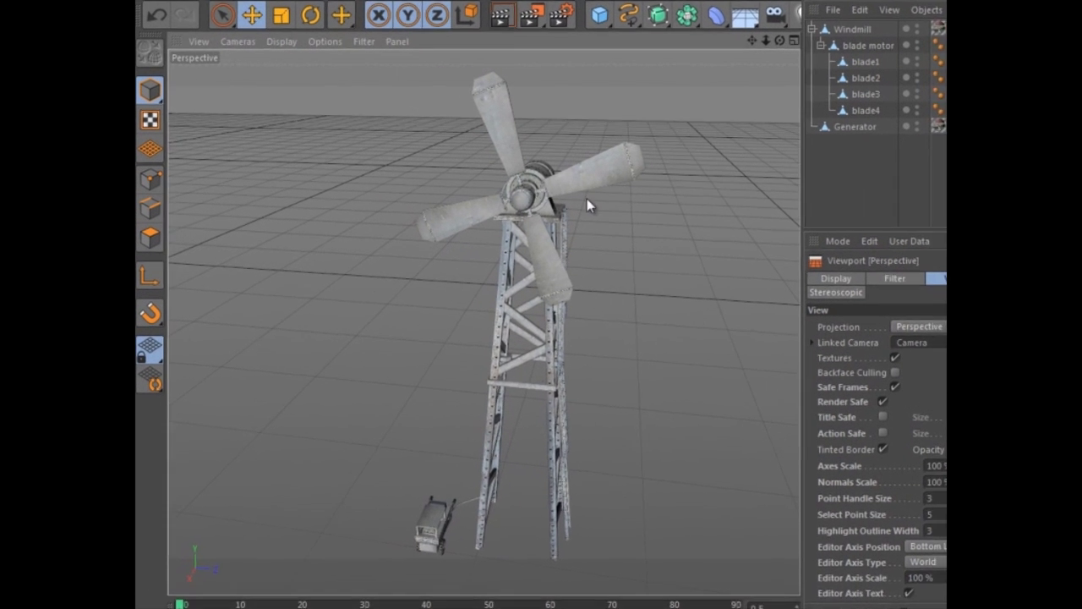
click(485, 152)
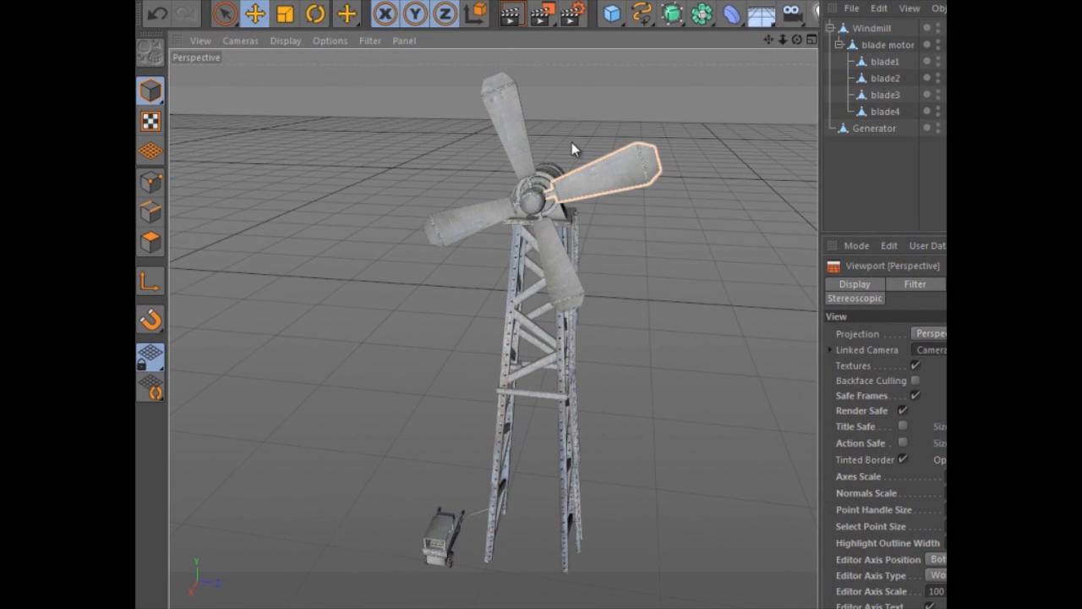
- Sweep-select the blades, windmill and generator in the viewport, and reduce the selection to the Windmill object
mouse_move(571, 142)
right_down()
mouse_move(508, 141)
mouse_move(465, 214)
mouse_move(549, 269)
mouse_move(459, 562)
mouse_move(433, 545)
mouse_move(584, 427)
right_up()
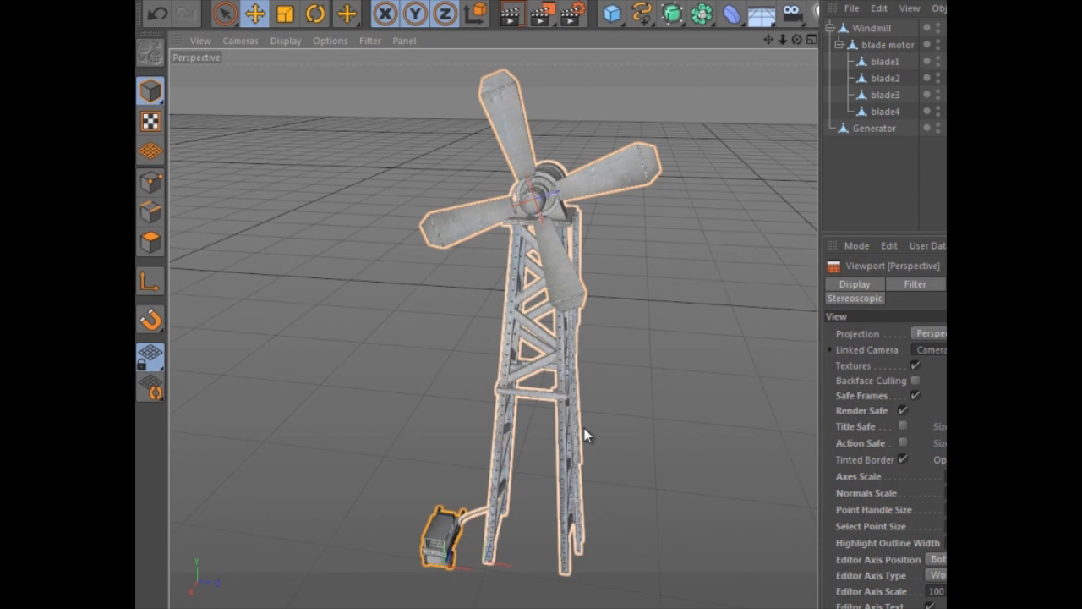
shift+click(583, 428)
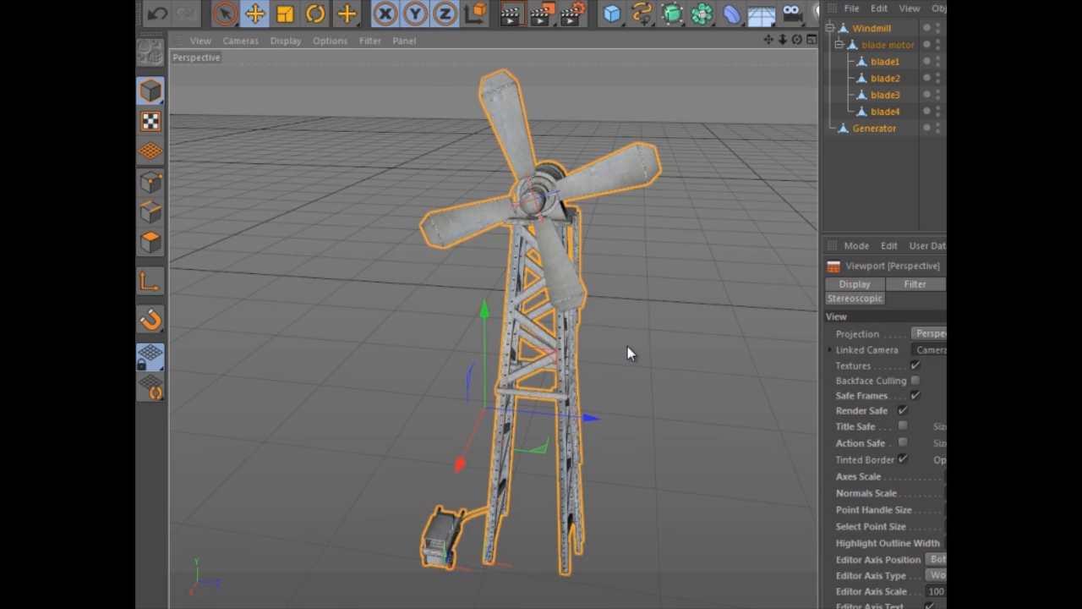
click(857, 166)
click(872, 29)
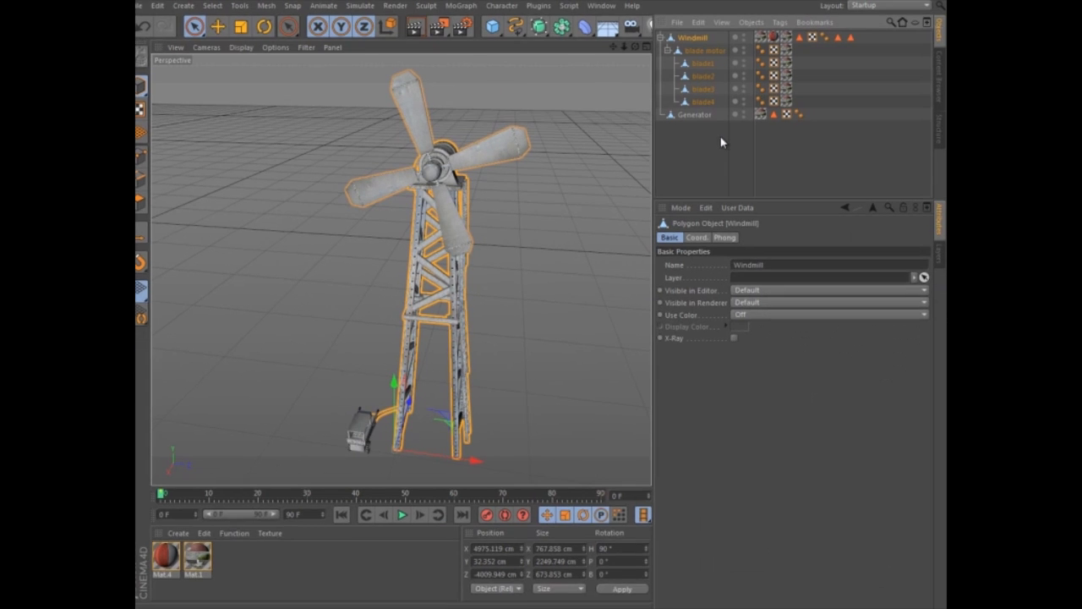
- Search the Commander for "move" and "rotate"
key(shift+c)
text(move)
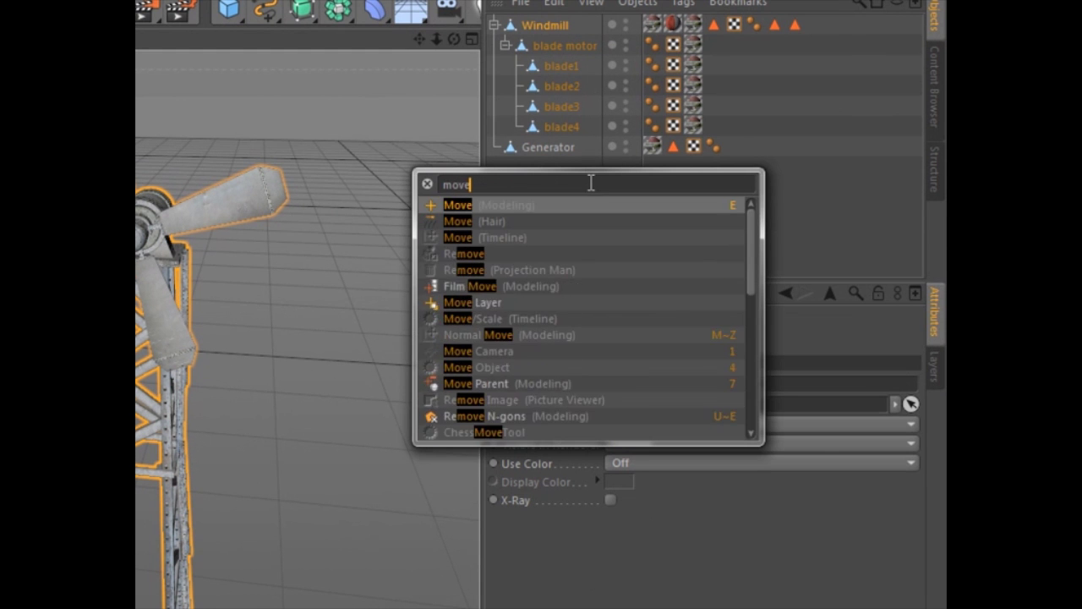
key(BackSpace)
key(BackSpace)
key(BackSpace)
key(BackSpace)
text(rotate)
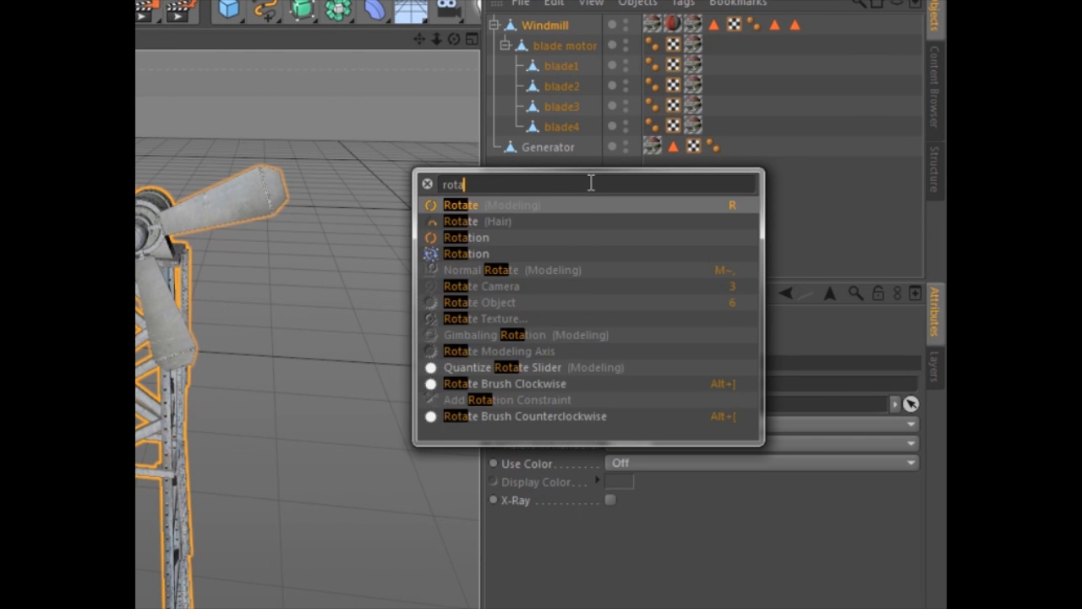
key(BackSpace)
key(BackSpace)
key(BackSpace)
key(BackSpace)
key(BackSpace)
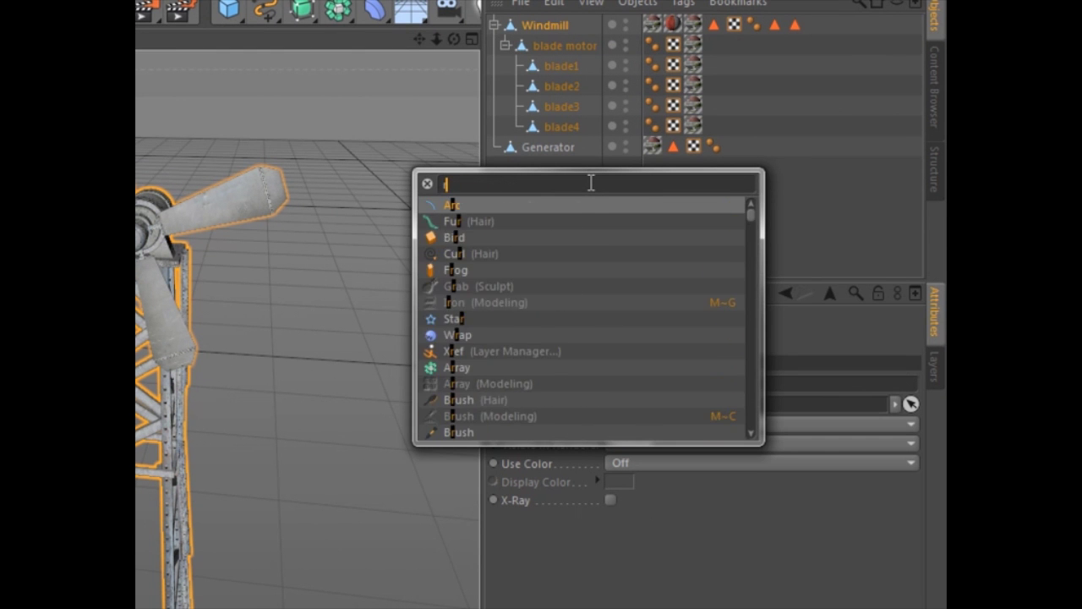
- Search the Commander for "sc" and "tra", clearing each entry
key(BackSpace)
text(sc)
key(BackSpace)
key(BackSpace)
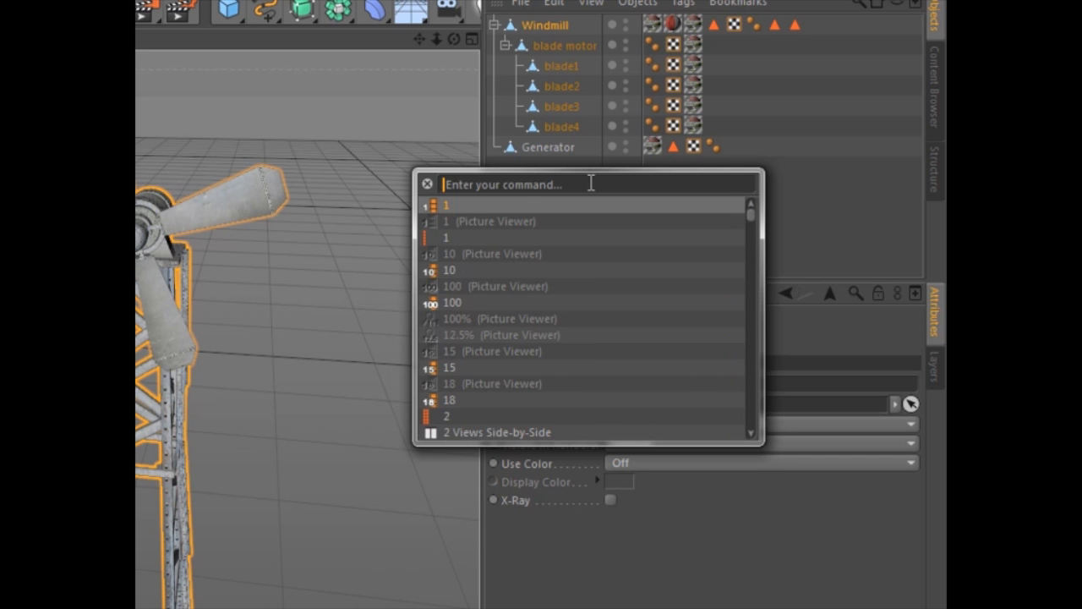
text(tra)
key(BackSpace)
key(BackSpace)
key(BackSpace)
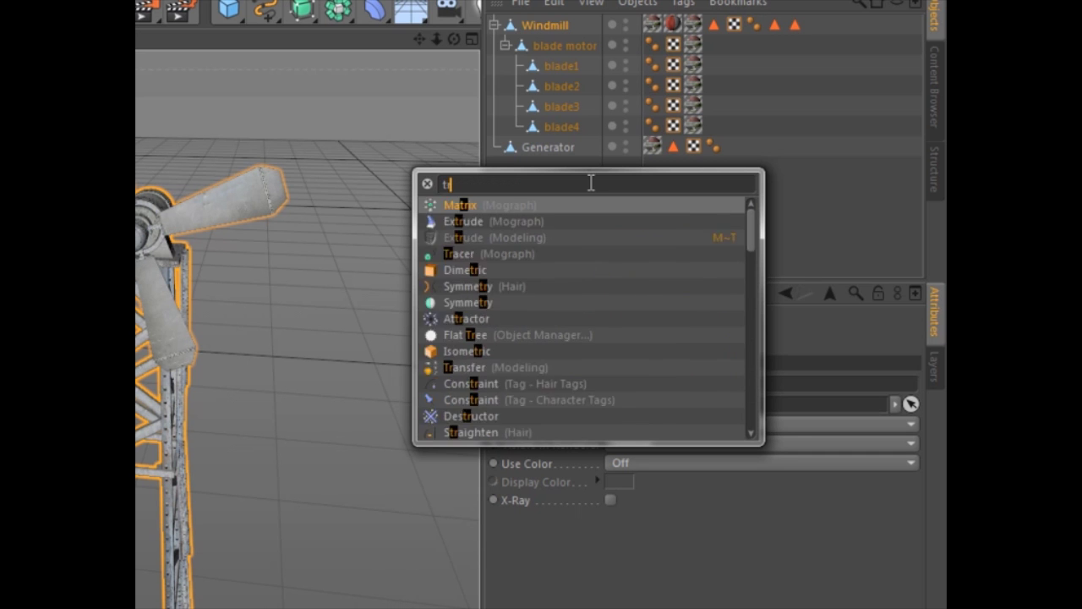
- Find "to do" in the Commander, add a To Do tag to the Windmill, and delete the tag
text(to do)
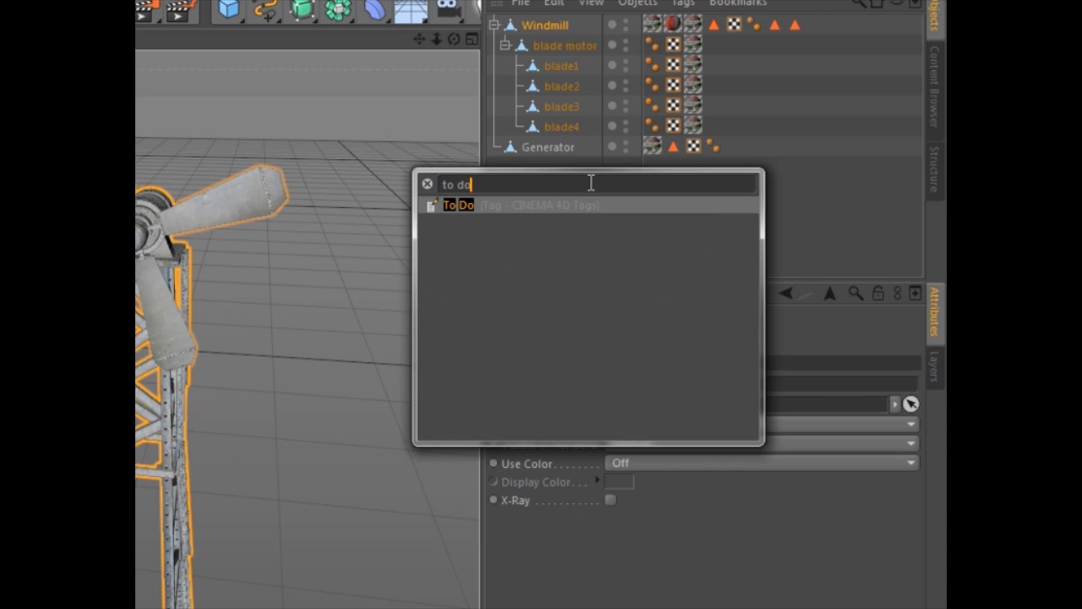
click(433, 205)
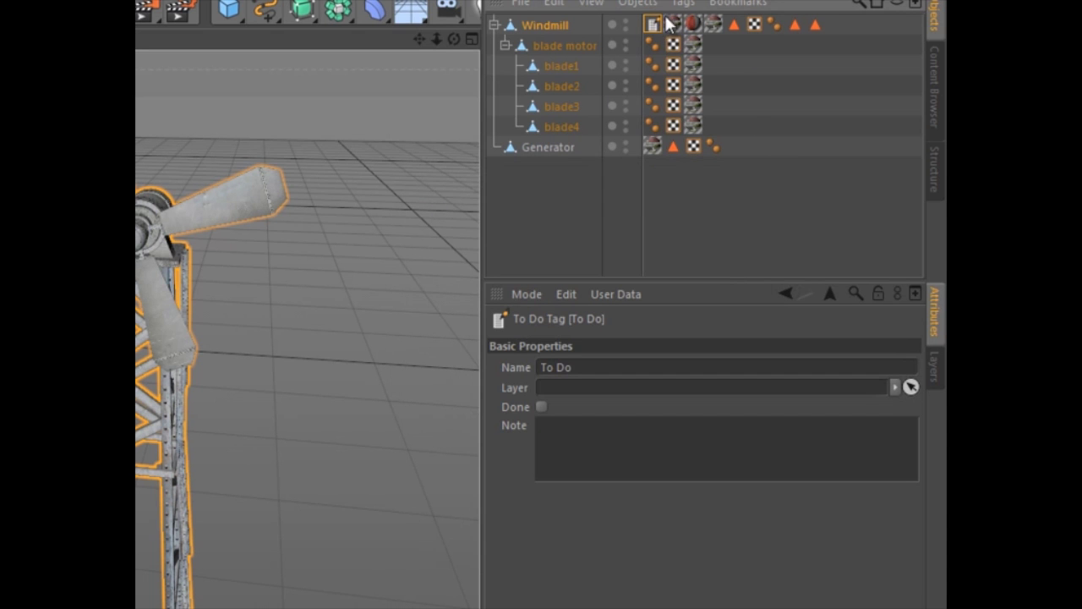
key(Delete)
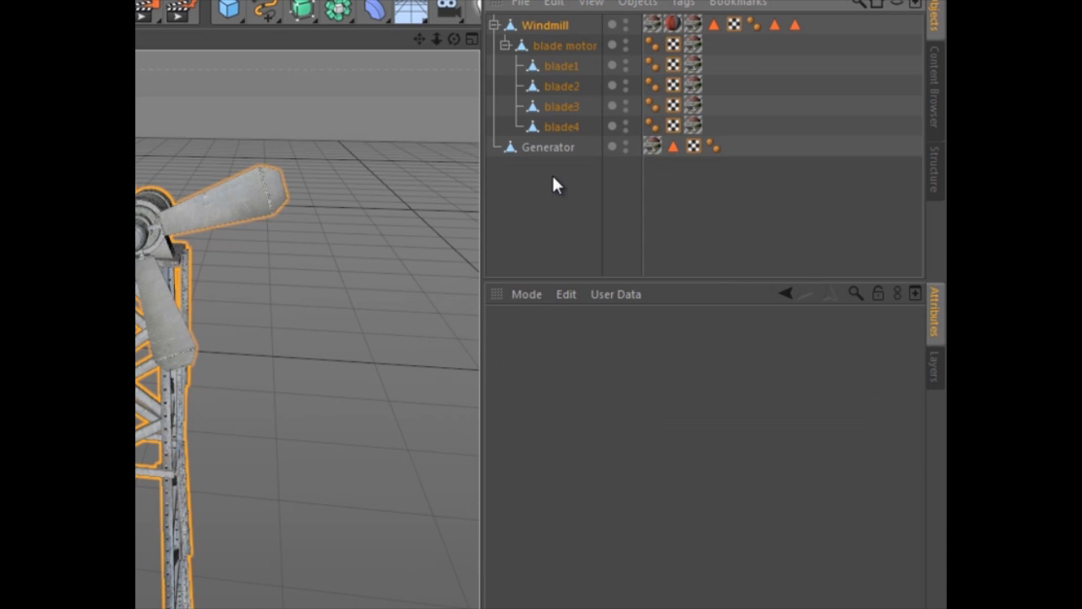
- Add a To Do tag to the Windmill object through the Commander, with the note "Make into XRef"
key(shift+c)
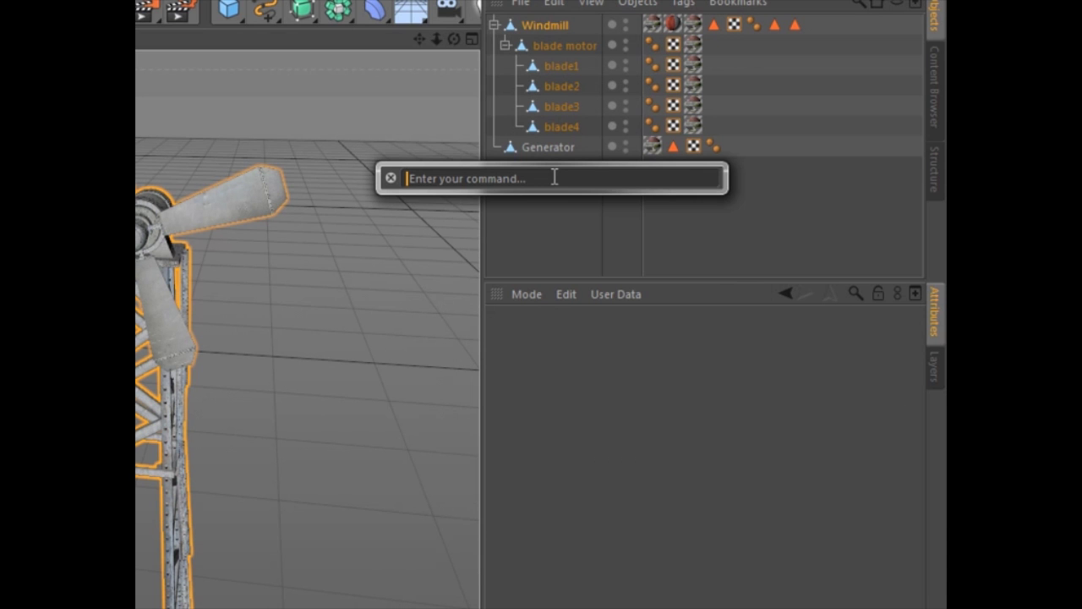
text(t)
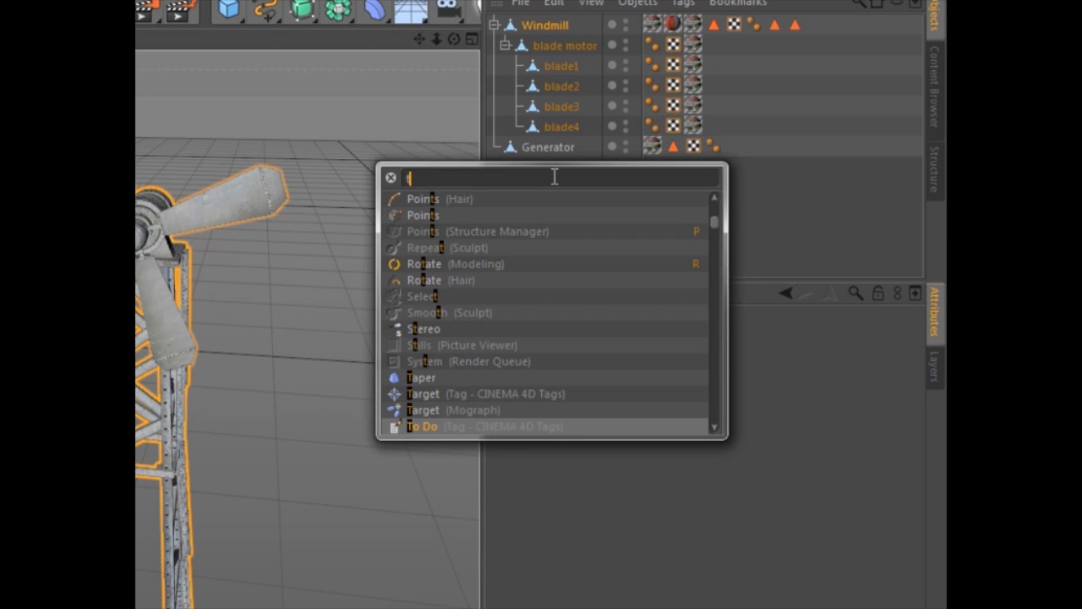
key(Return)
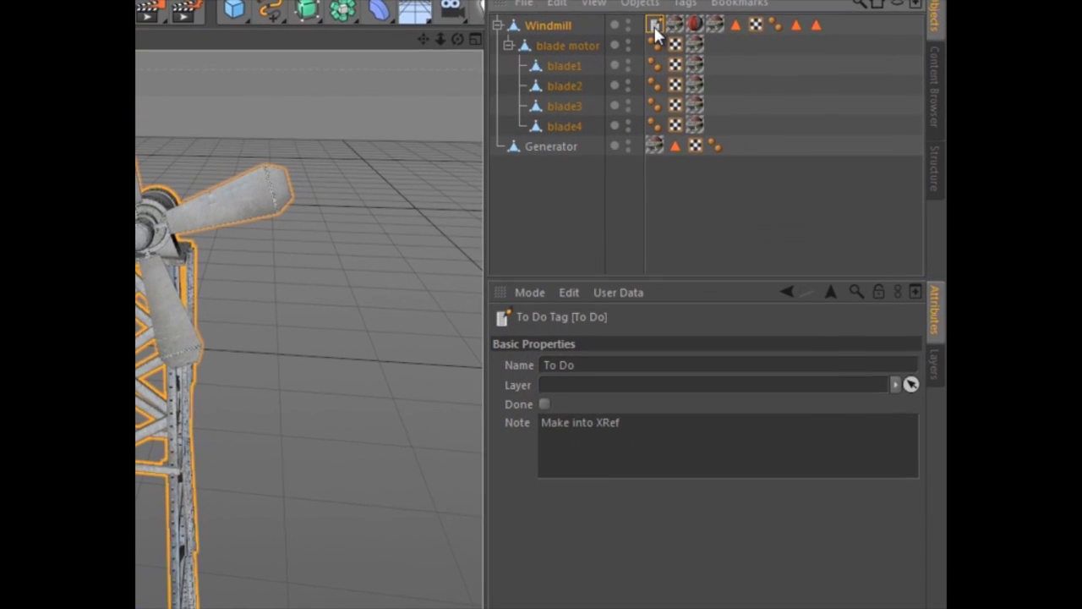
drag(624, 423, 543, 425)
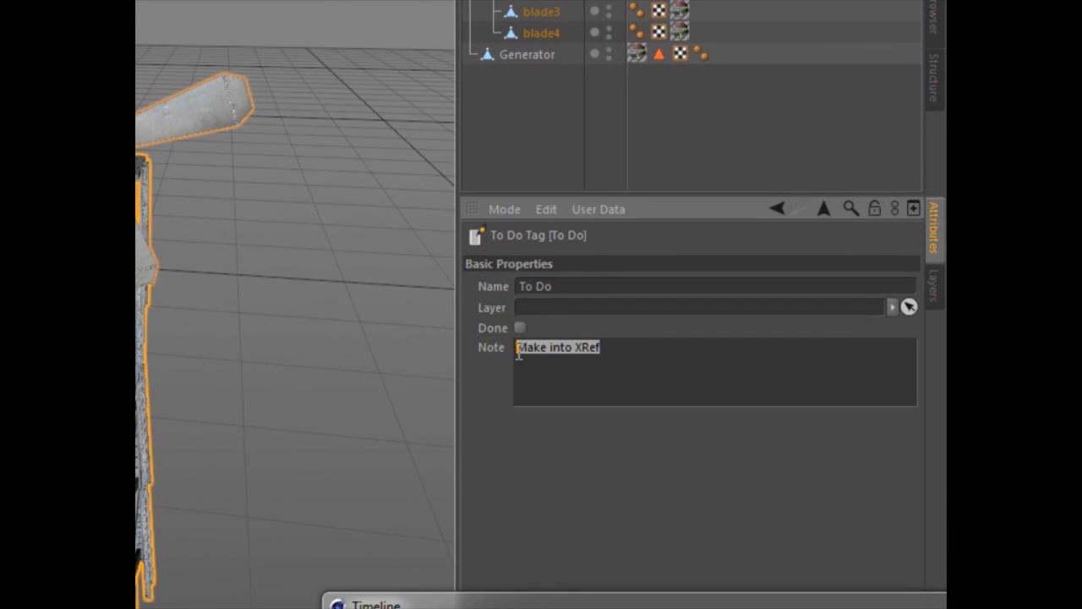
click(654, 345)
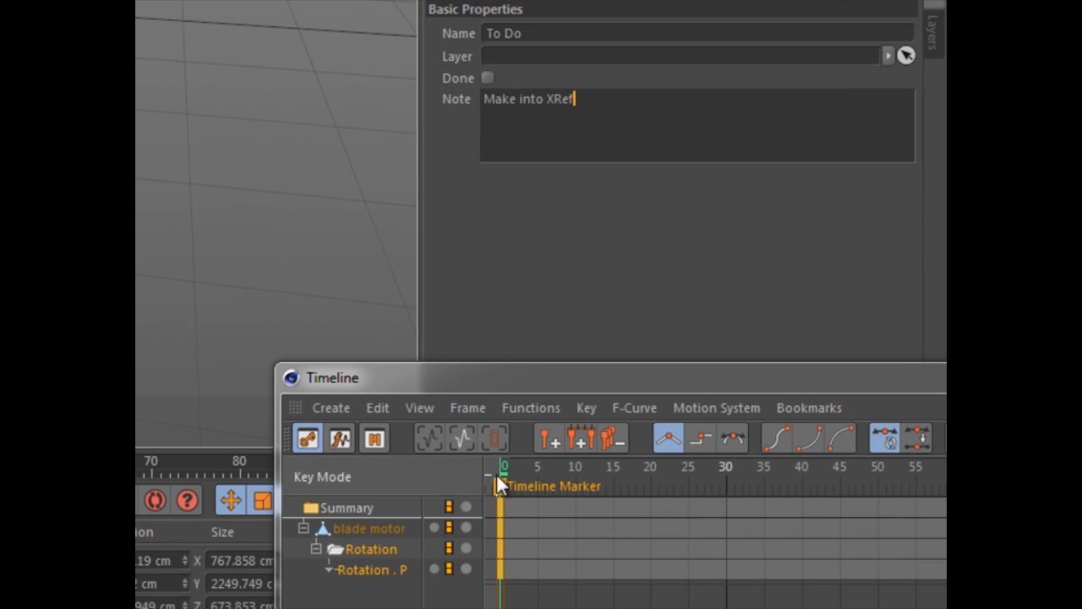
- Examine the note of the timeline marker at frame 0 and the project's To Do task list
click(498, 483)
click(497, 479)
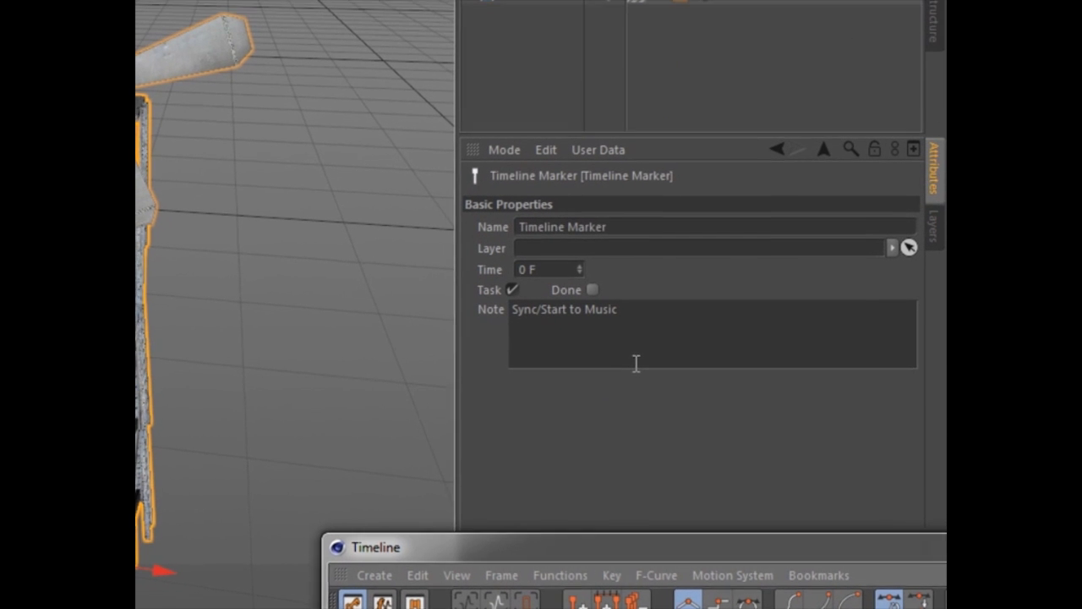
key(ctrl+d)
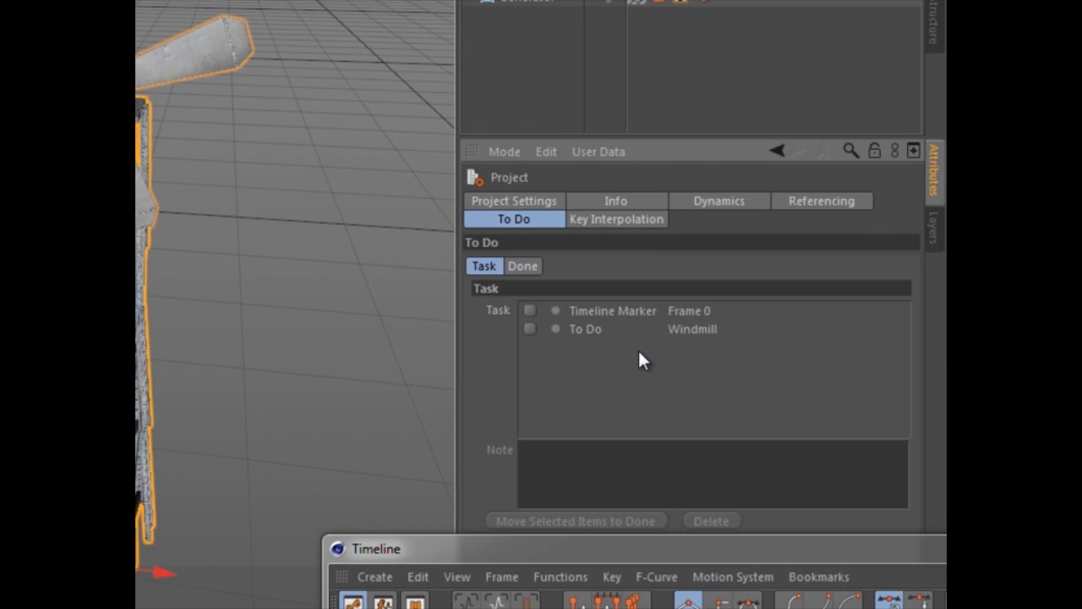
- Check off the Timeline Marker and Windmill To Do tasks, move them to Done, and show the Done list
click(530, 311)
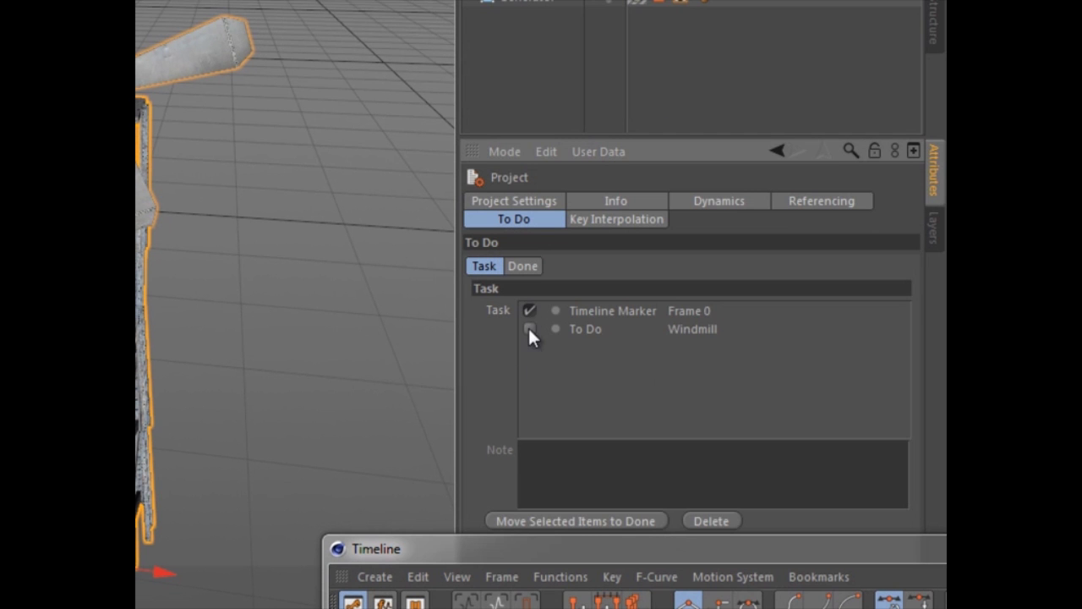
click(529, 329)
click(583, 521)
click(522, 266)
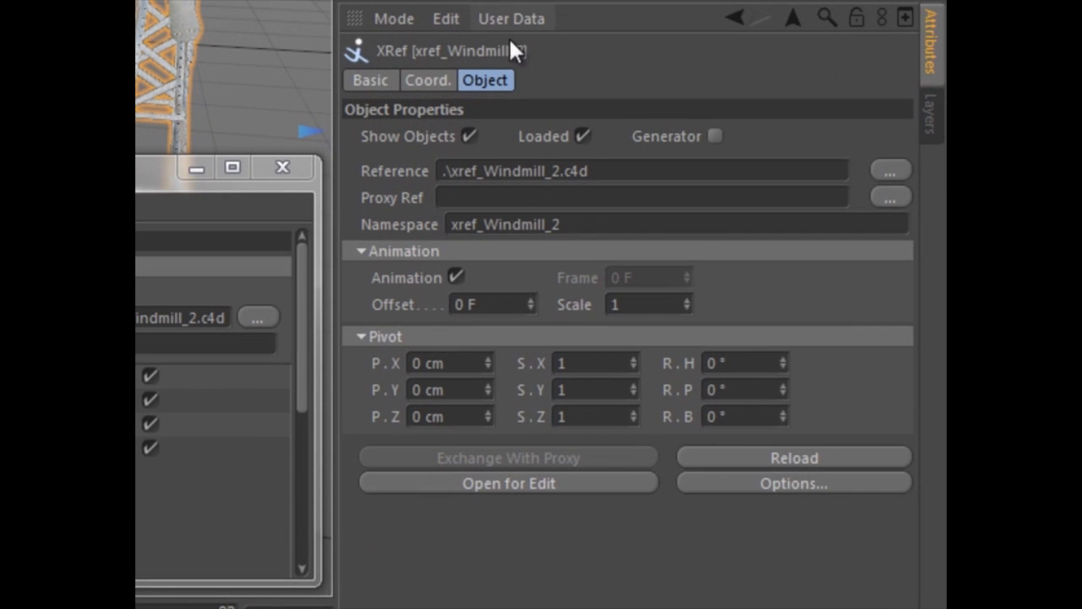
- Examine the Animation and Scale settings of the xref_Windmill_2 object and open its XRef options
click(413, 276)
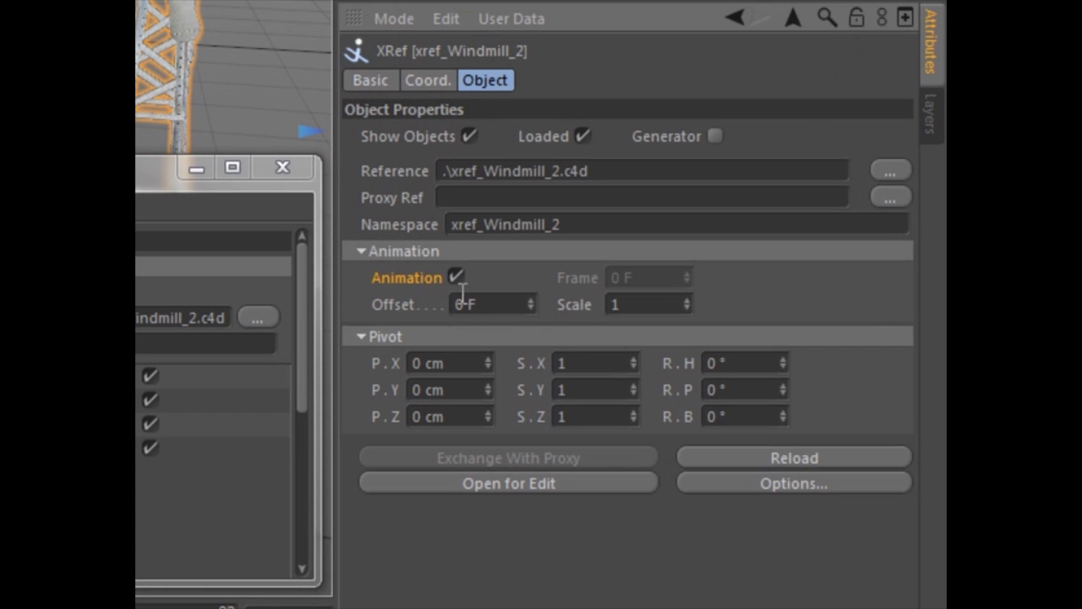
click(567, 304)
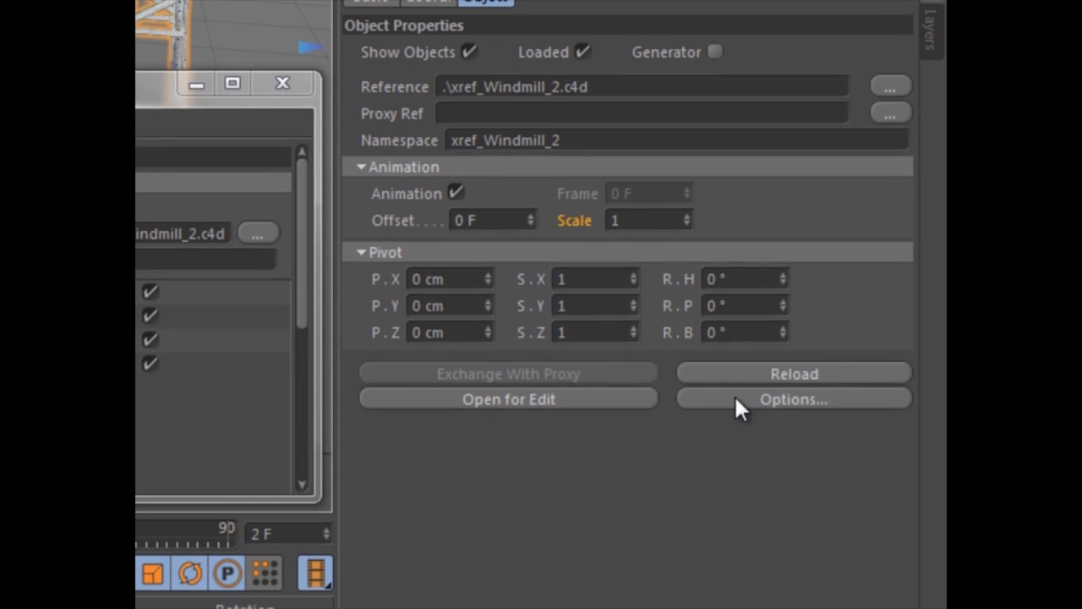
click(735, 482)
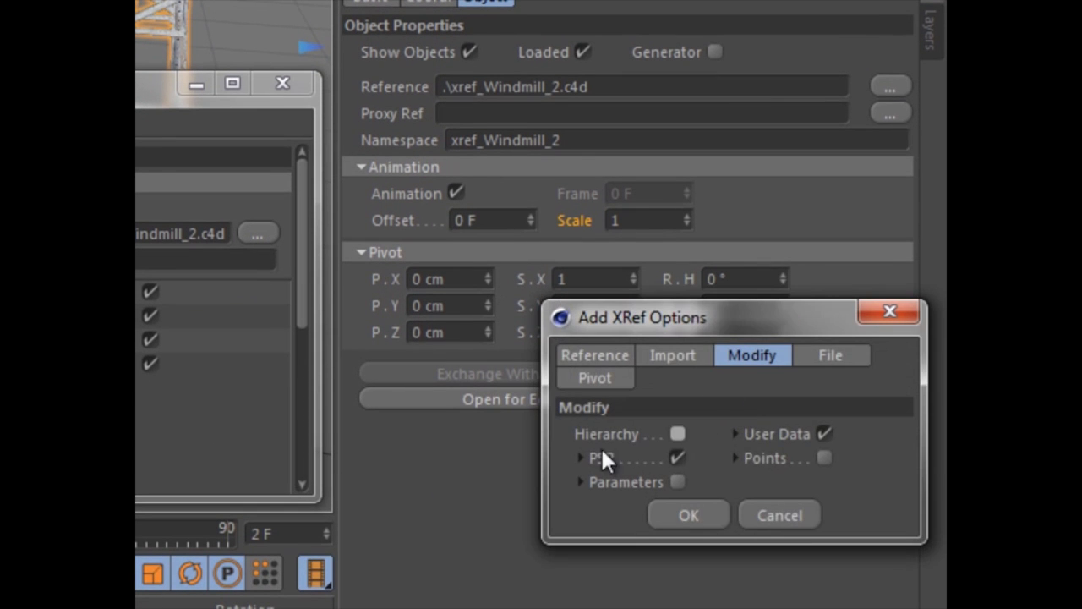
- Examine the mode settings for PSR, Parameters and Points in the XRef's Modify options, and leave the options without applying them
click(580, 457)
click(580, 507)
click(768, 457)
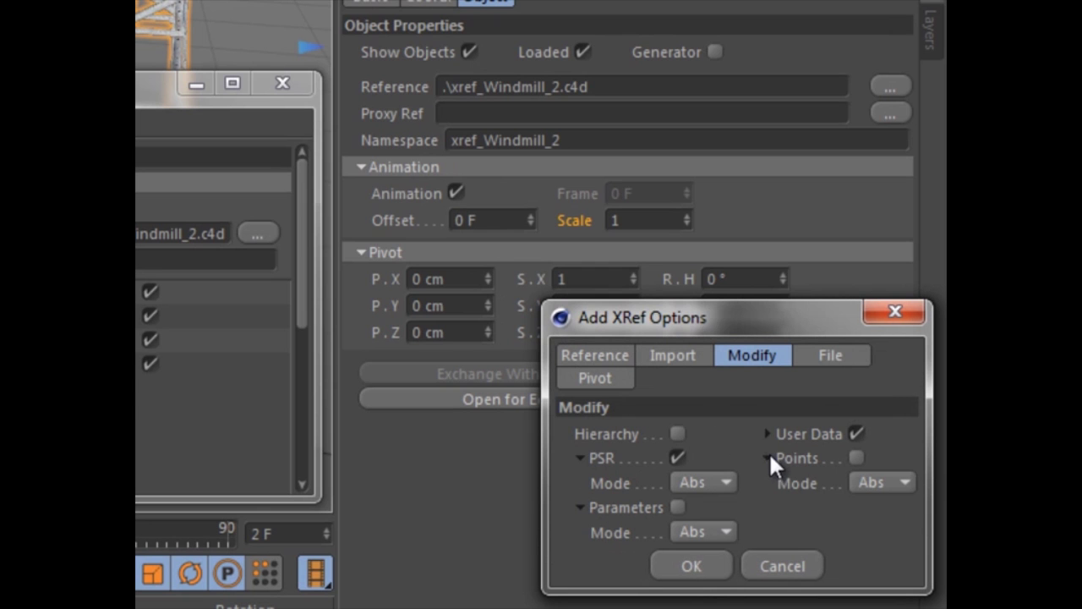
click(727, 482)
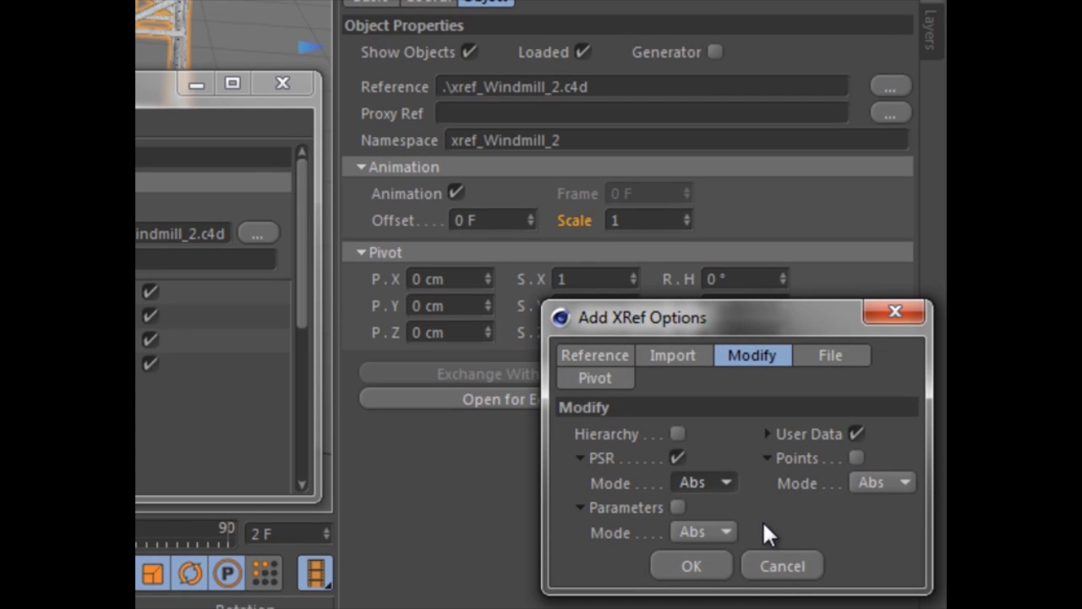
click(797, 567)
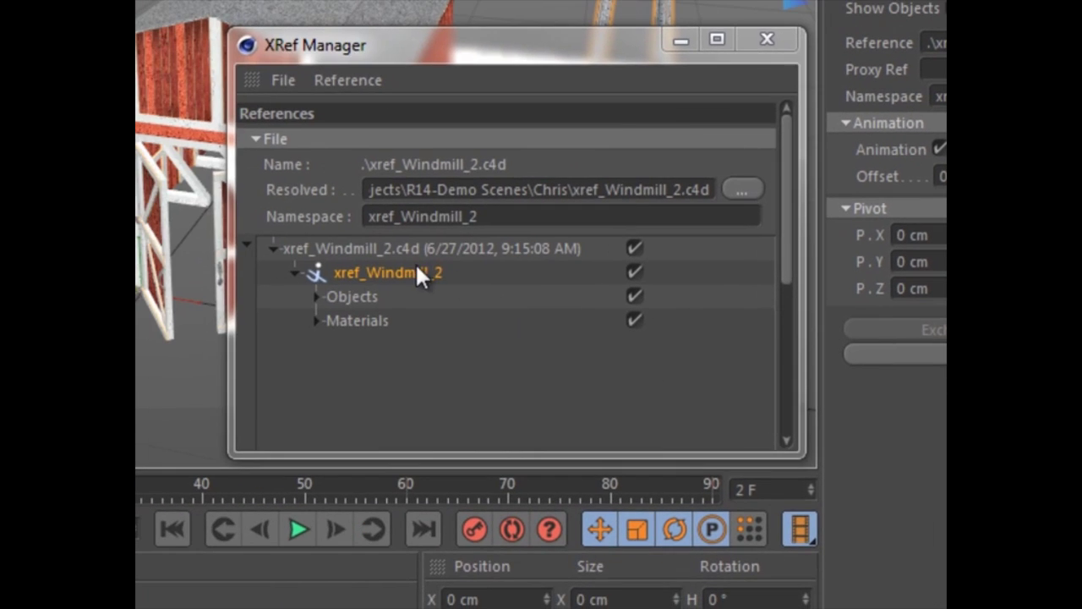
- Examine the commands available for the xref_Windmill_2 entry in the XRef Manager
click(415, 263)
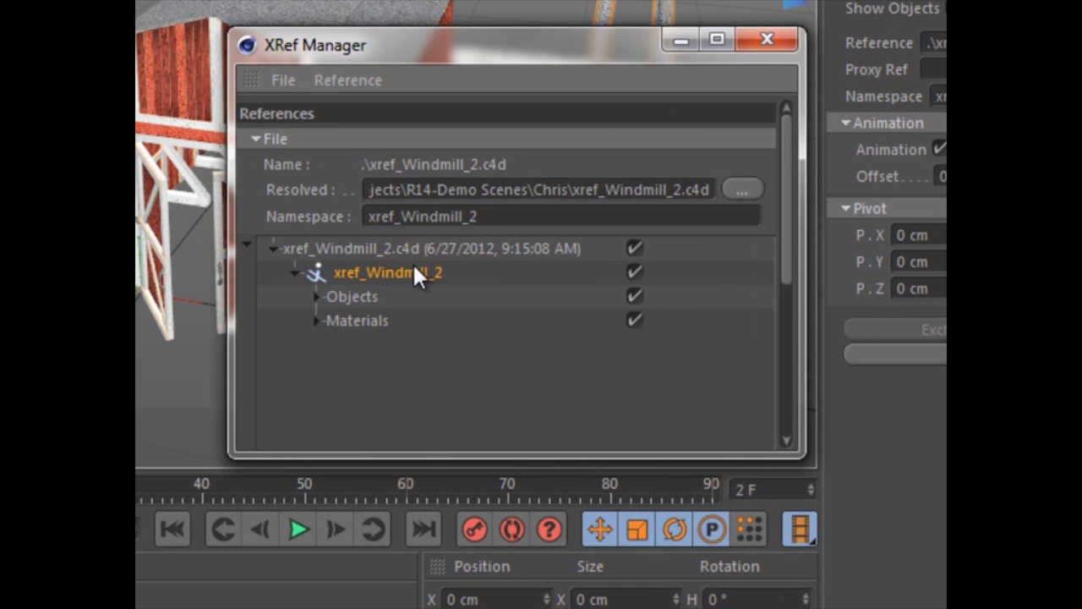
right_click(414, 268)
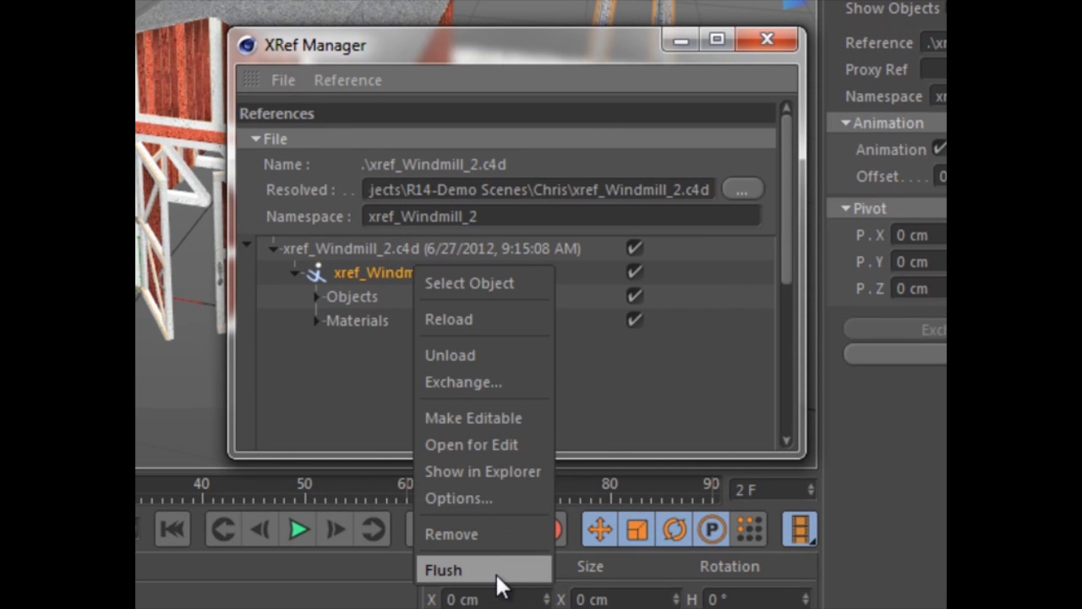
click(658, 380)
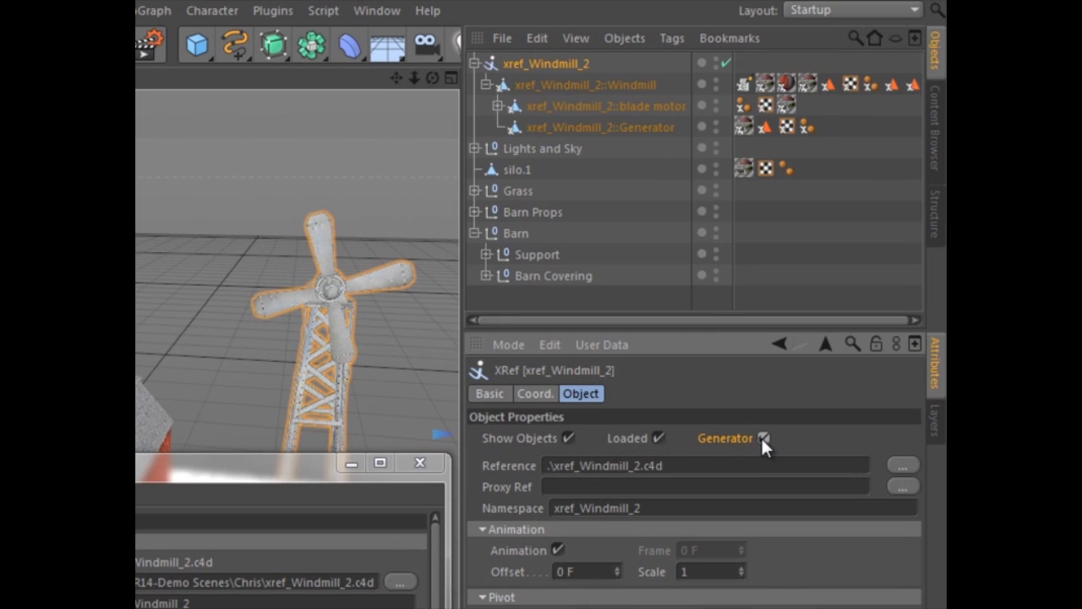
- Turn on the Generator option of the xref_Windmill_2 XRef object
click(715, 82)
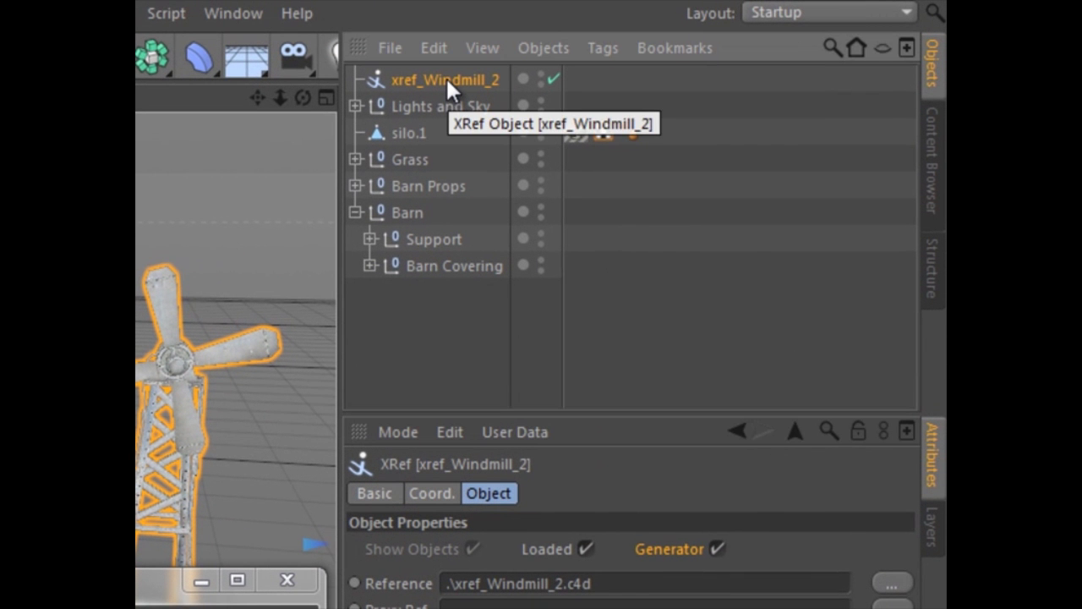
click(716, 549)
key(ctrl+d)
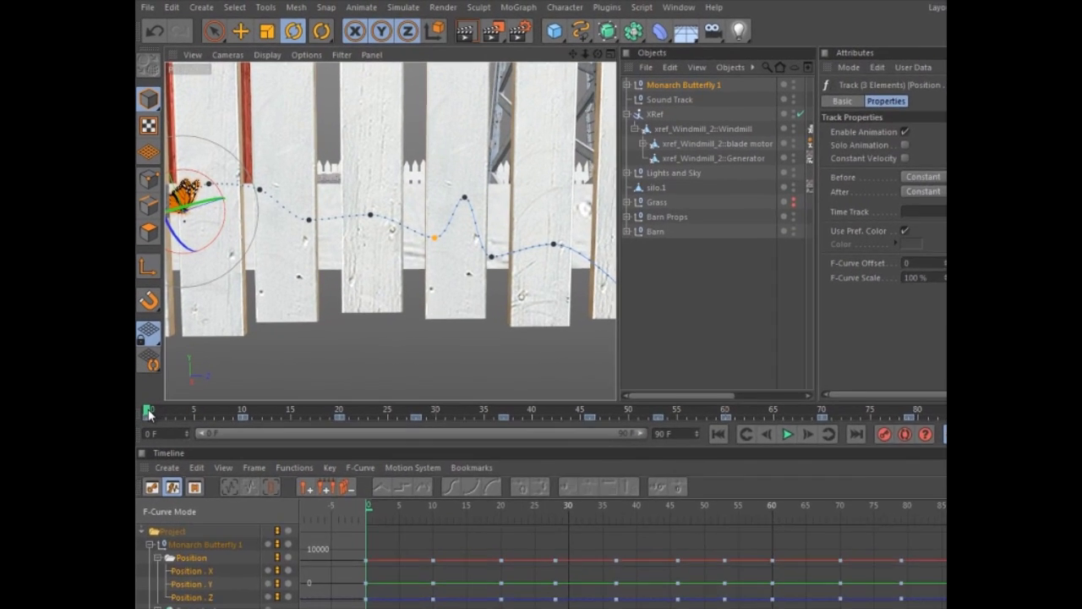
- Scrub the butterfly animation to frame 40 and limit the preview range to frames 28 to 57
drag(147, 356, 500, 329)
mouse_move(613, 432)
mouse_down()
mouse_move(758, 403)
mouse_move(913, 439)
mouse_move(442, 459)
mouse_move(400, 471)
mouse_up()
drag(217, 491, 361, 493)
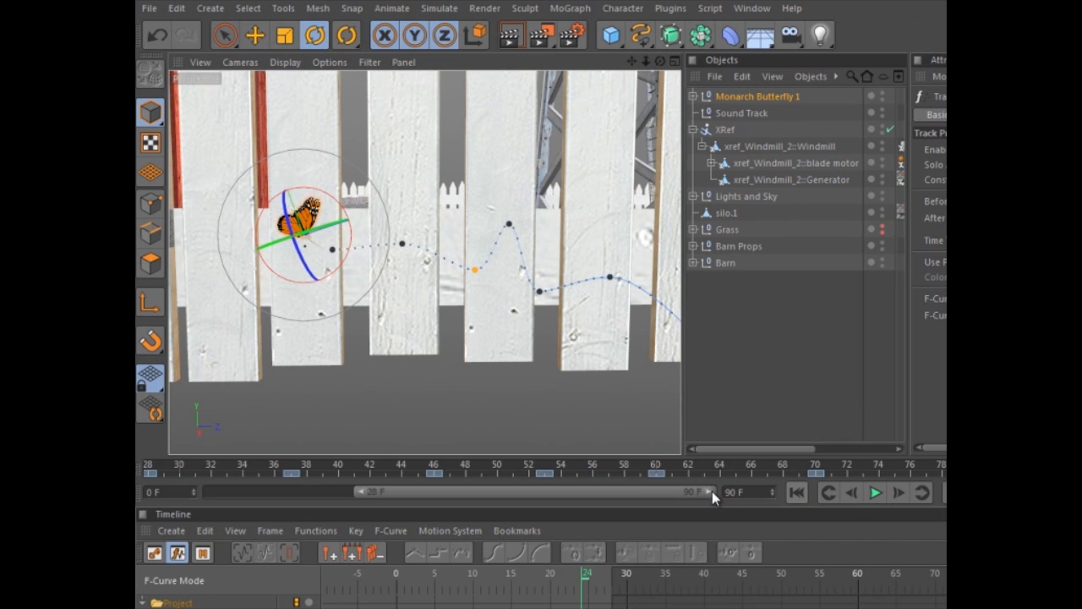
drag(712, 491, 615, 492)
mouse_move(496, 466)
mouse_down()
mouse_move(482, 471)
mouse_move(752, 475)
mouse_move(508, 484)
mouse_move(416, 473)
mouse_up()
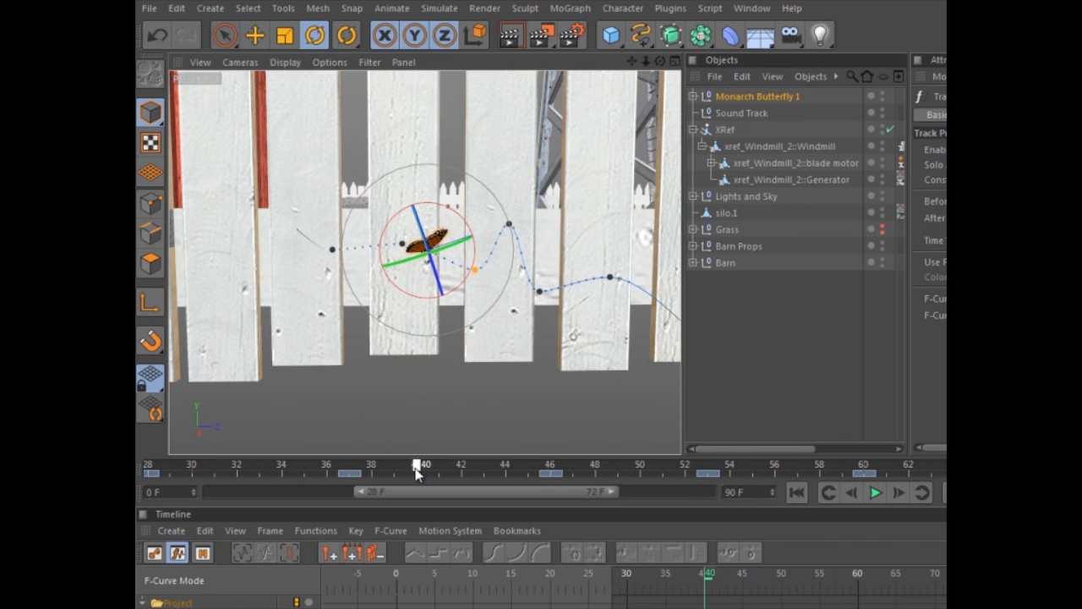
drag(613, 497, 531, 491)
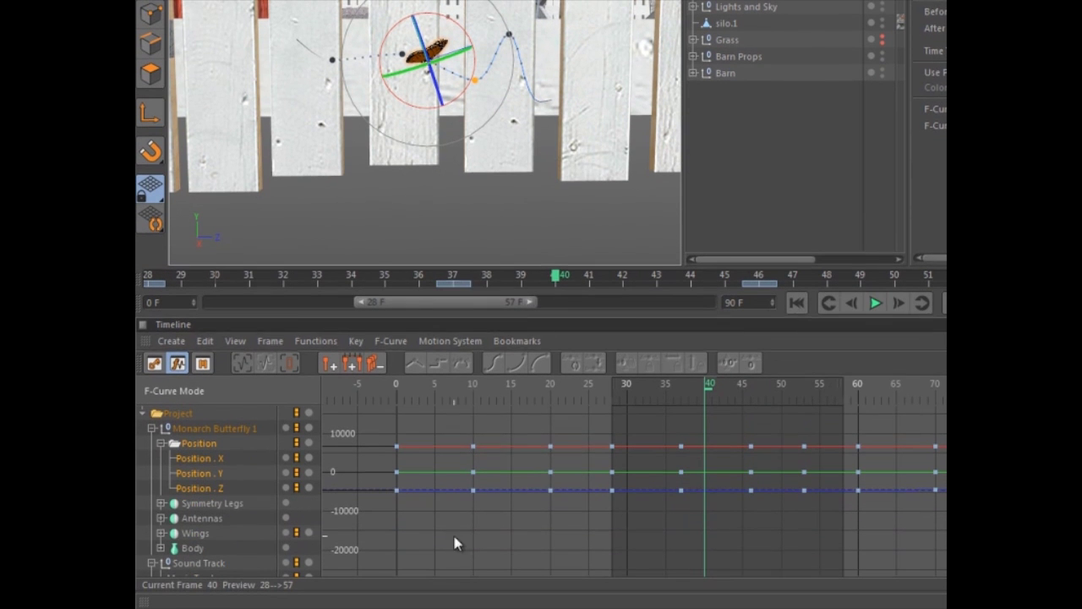
- Show the soundwave in the F-curve timeline and move the butterfly's first set of position keys to about frame 6
right_click(454, 541)
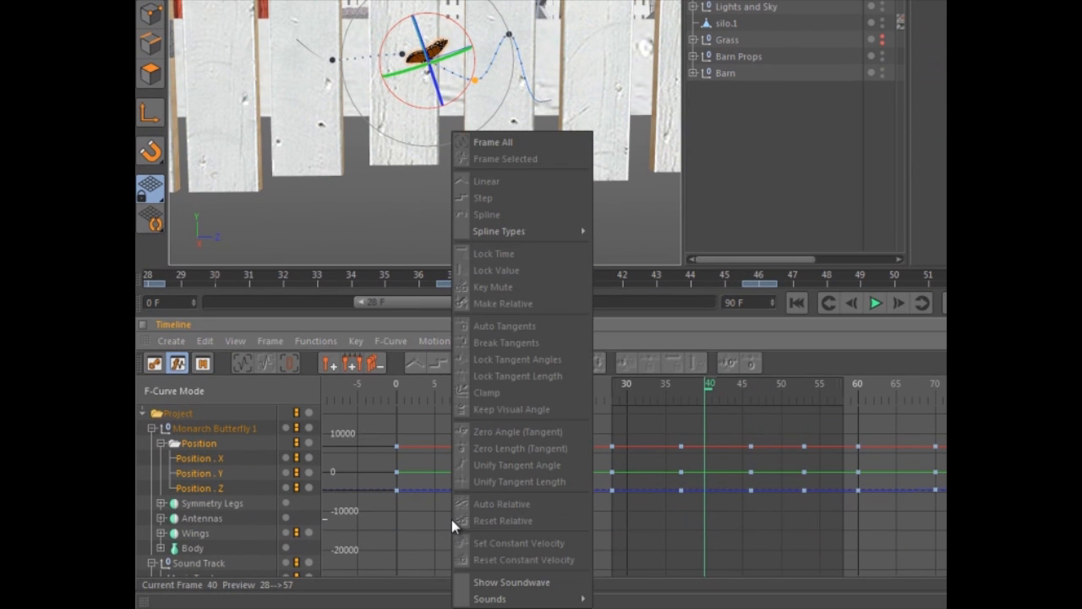
click(514, 582)
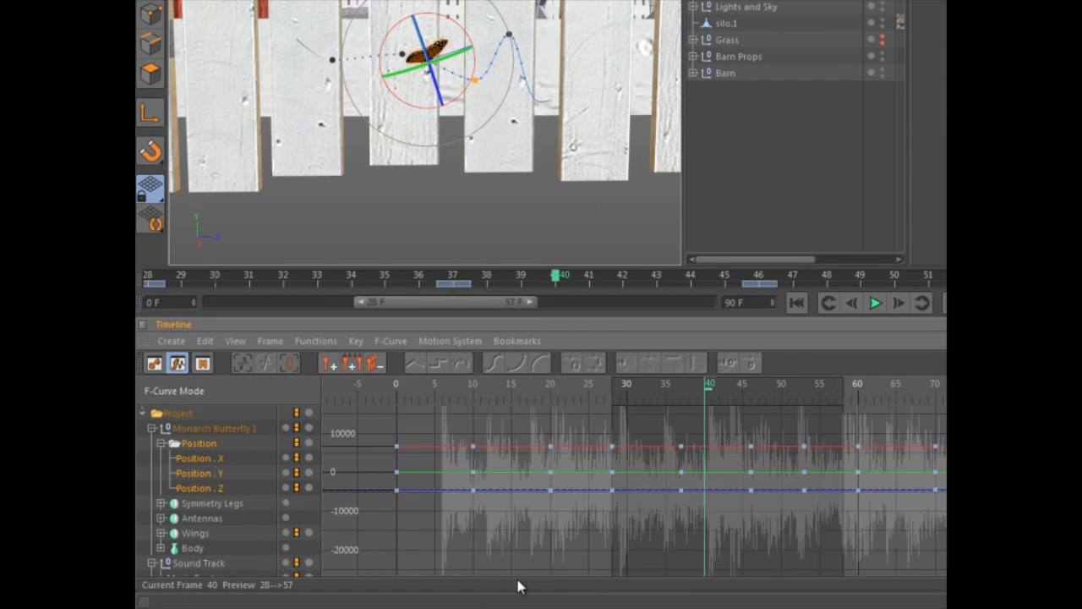
drag(421, 521, 442, 446)
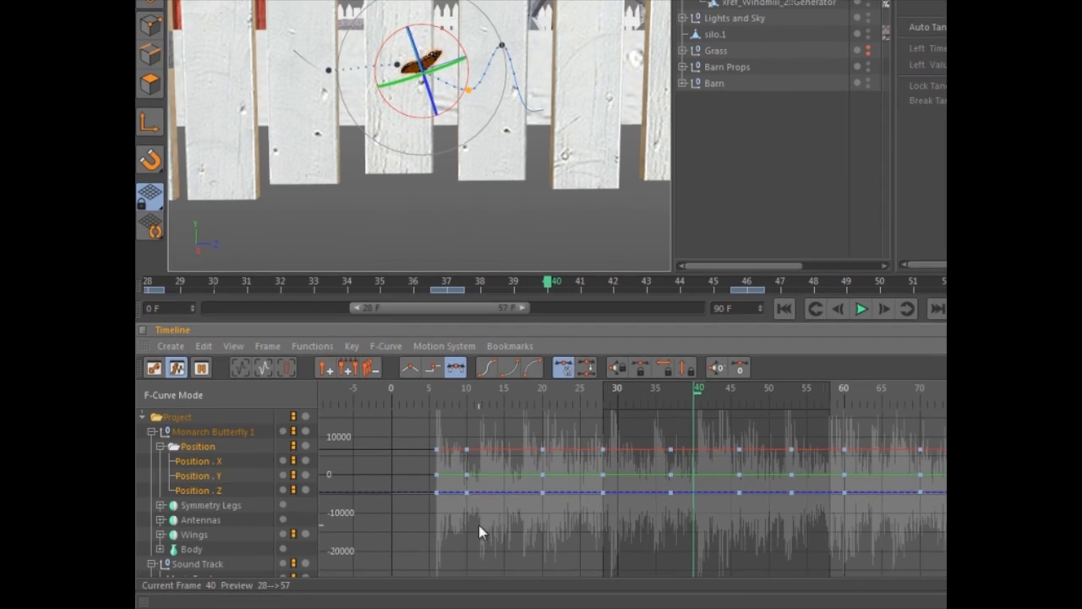
- Move the butterfly's second and third sets of position keys to about frames 12 and 17, and select the keys at frame 28
drag(479, 525, 482, 449)
drag(465, 534, 435, 489)
click(479, 506)
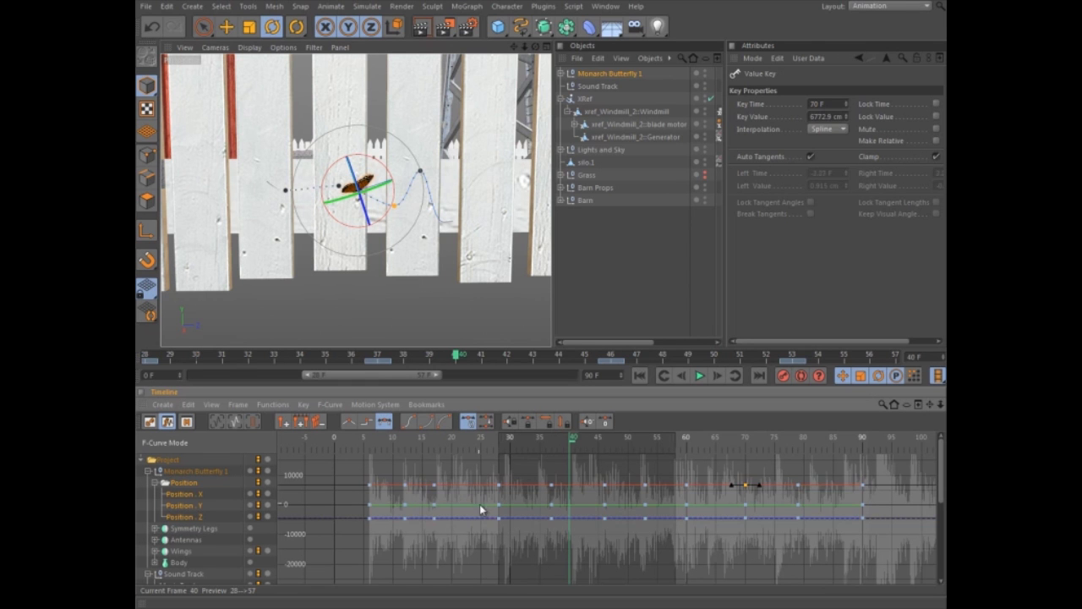
drag(513, 544, 490, 477)
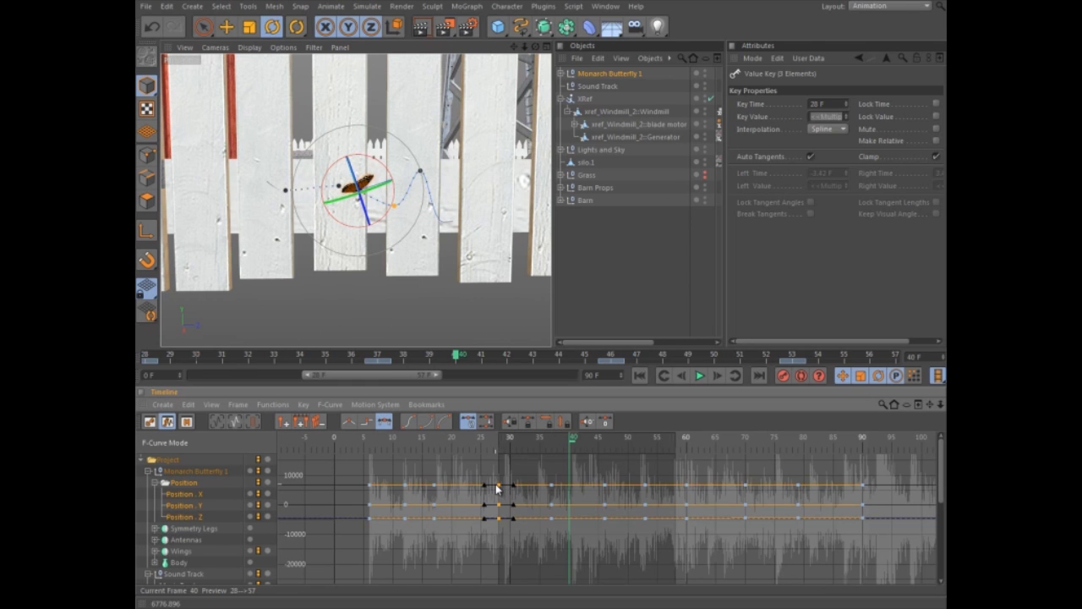